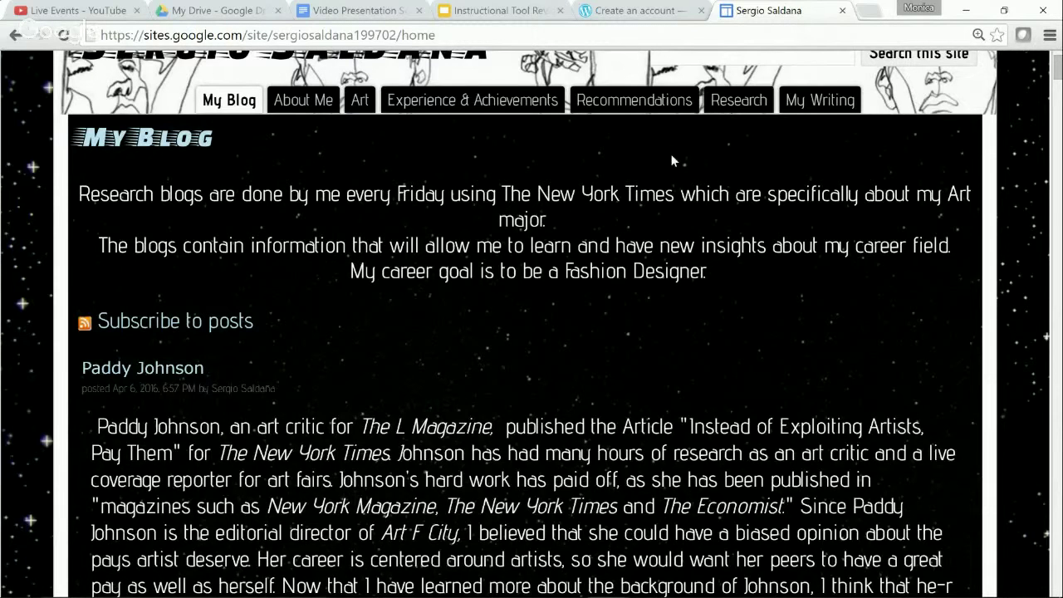
- Look through the posts on the My Blog page, from the Paddy Johnson entry down through Supplying the Arts
mouse_move(818, 113)
scroll(408, 323, "down", 1)
scroll(407, 320, "down", 3)
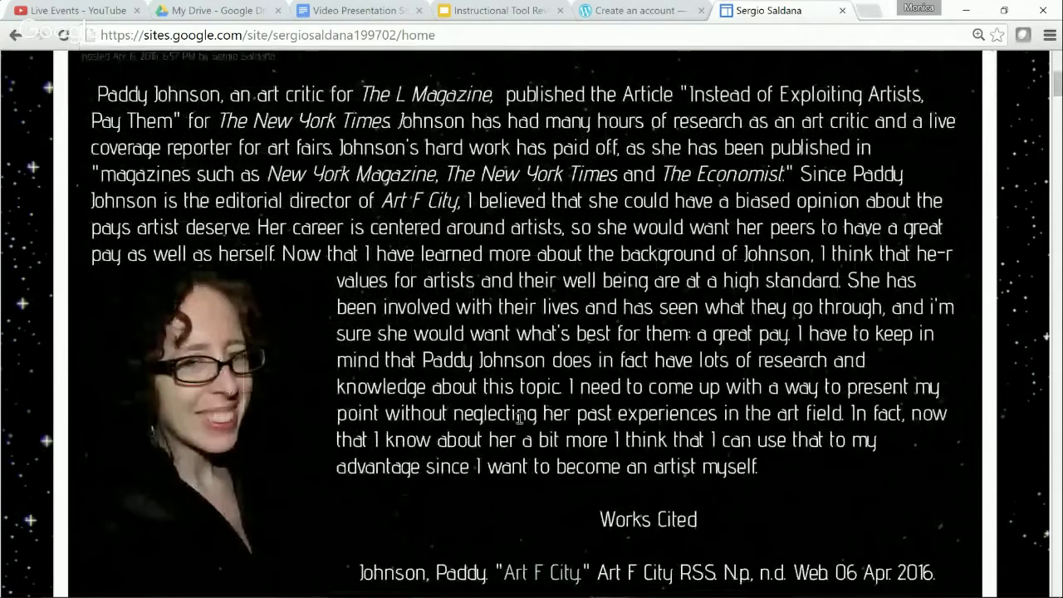
scroll(567, 453, "down", 2)
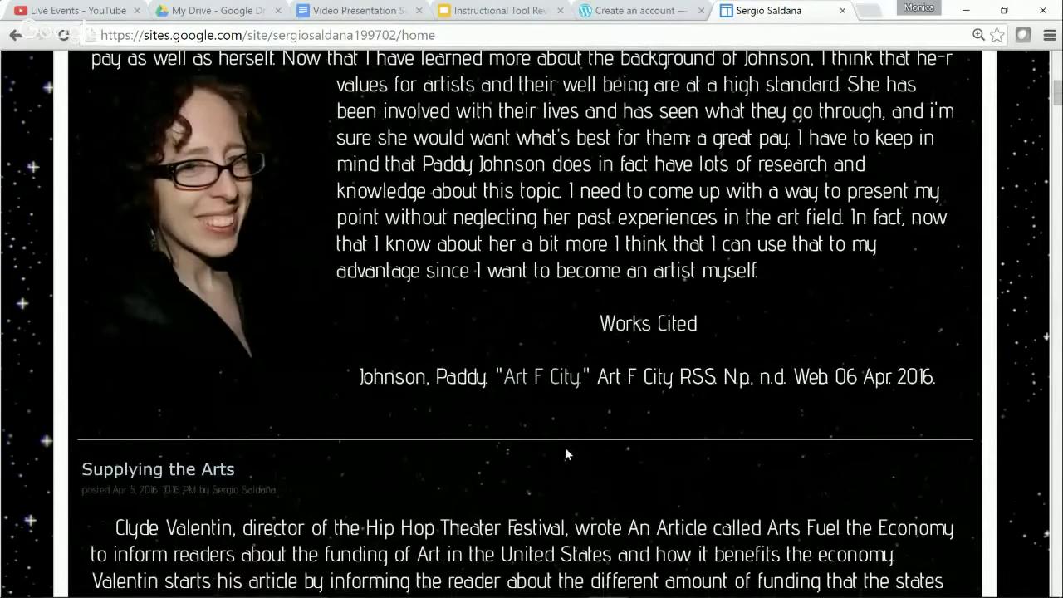
scroll(566, 454, "down", 7)
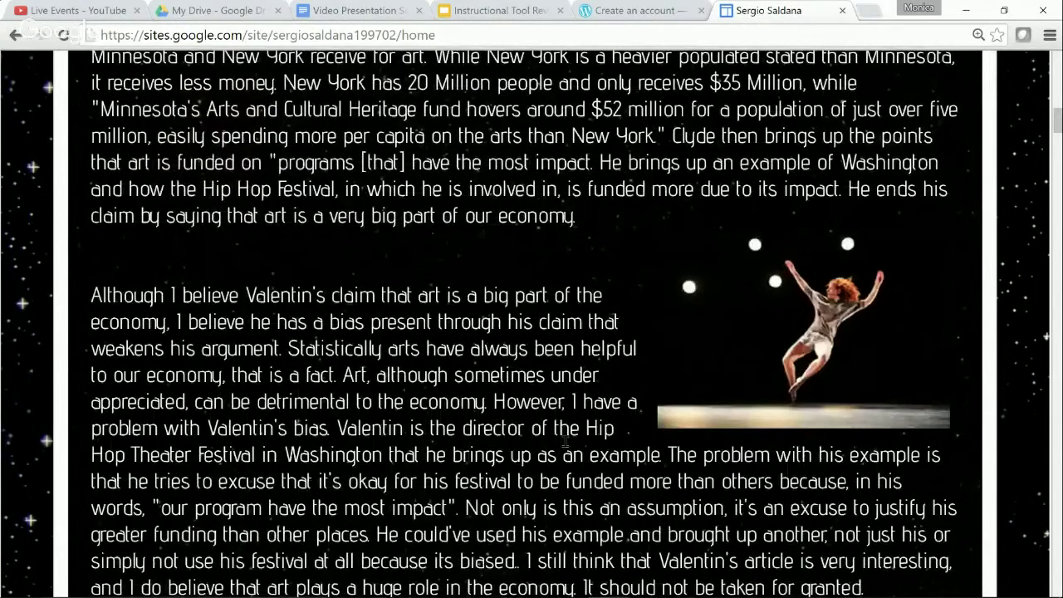
scroll(565, 442, "down", 1)
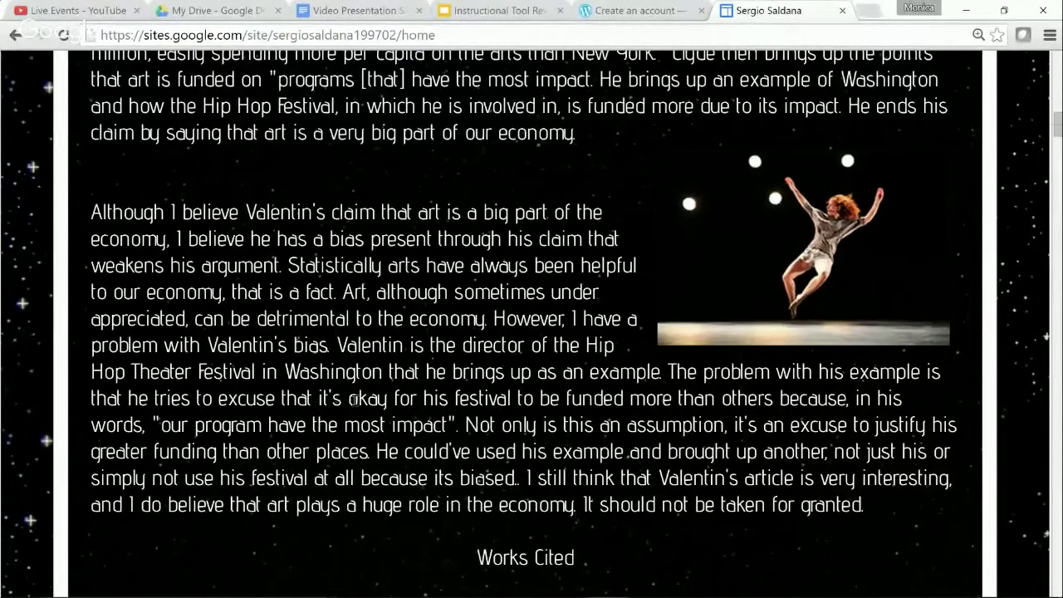
- Switch to WordPress.com and log in with the account e-mail and password, re-entering the password for a second attempt
left_click(633, 12)
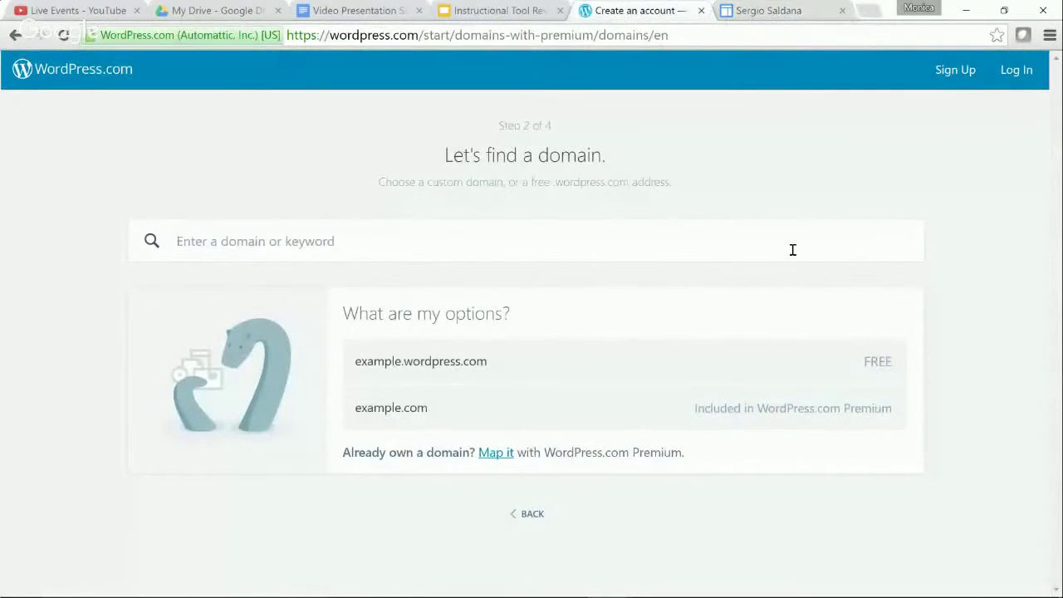
left_click(1018, 81)
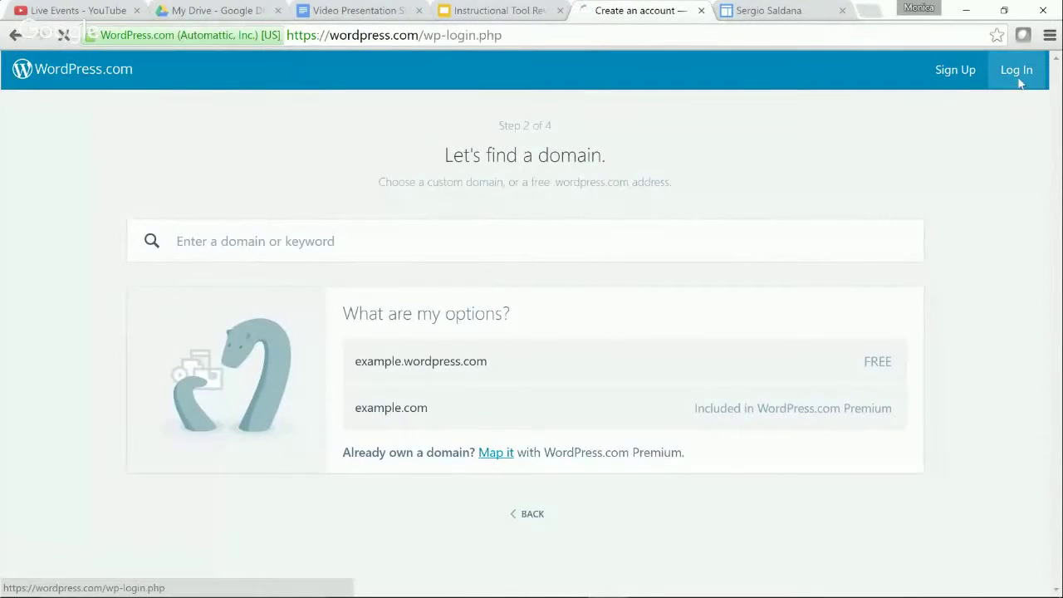
type("m")
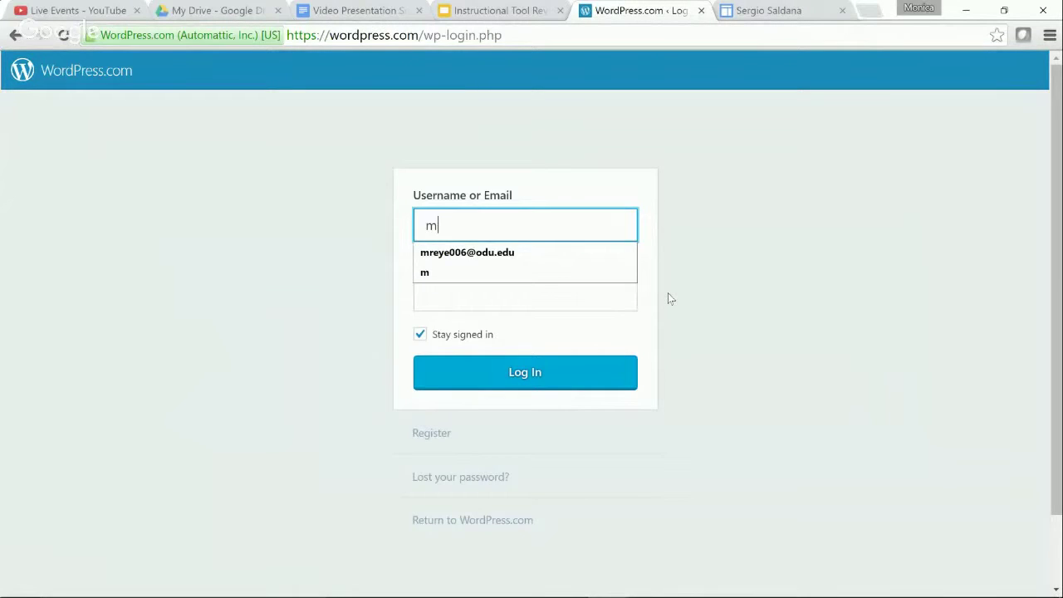
key("Down")
key("Return")
key("Tab")
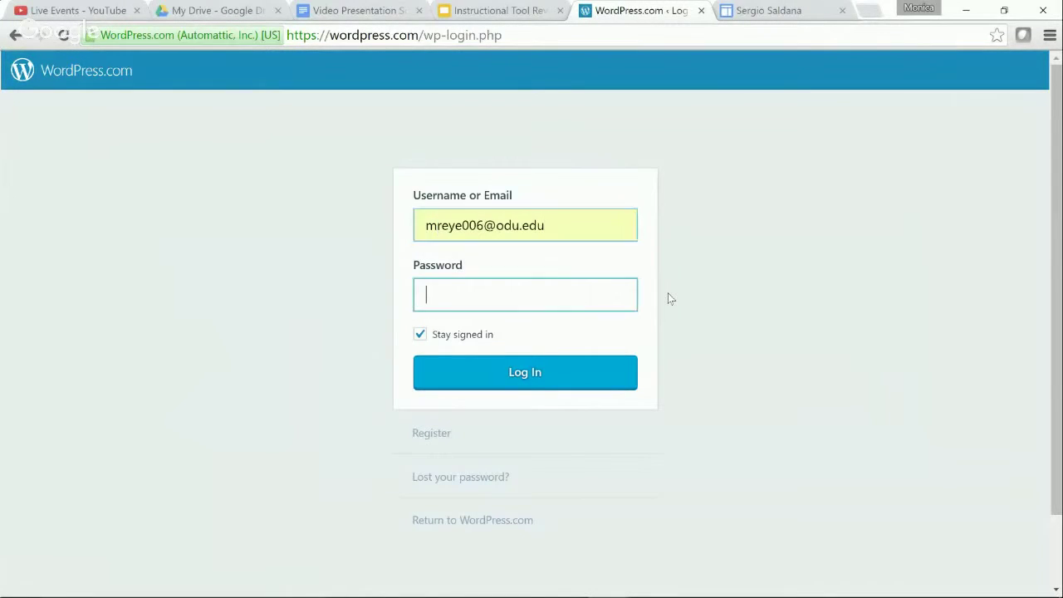
type("••••••••••")
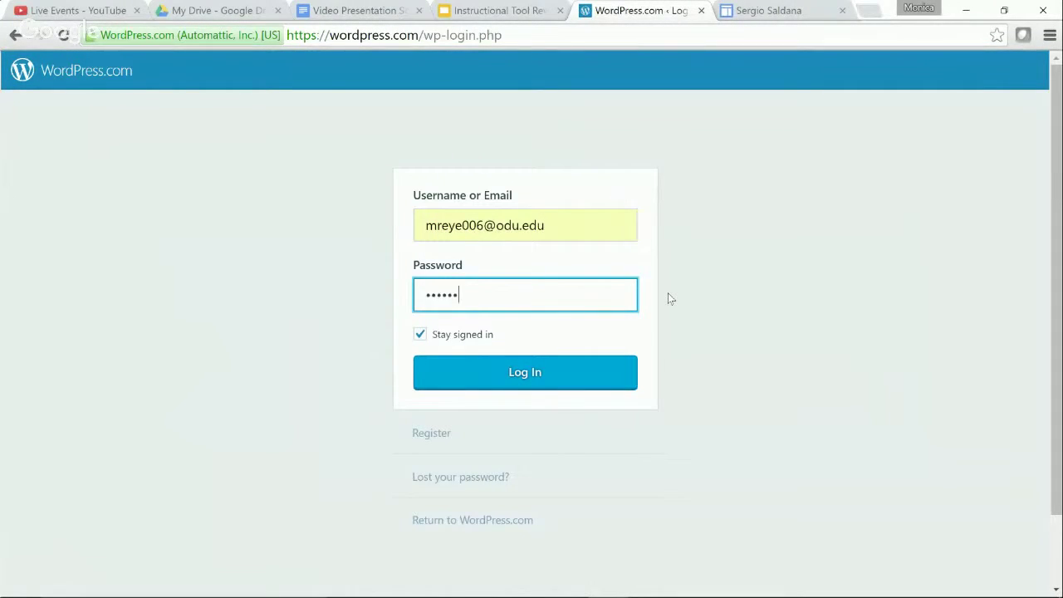
key("Return")
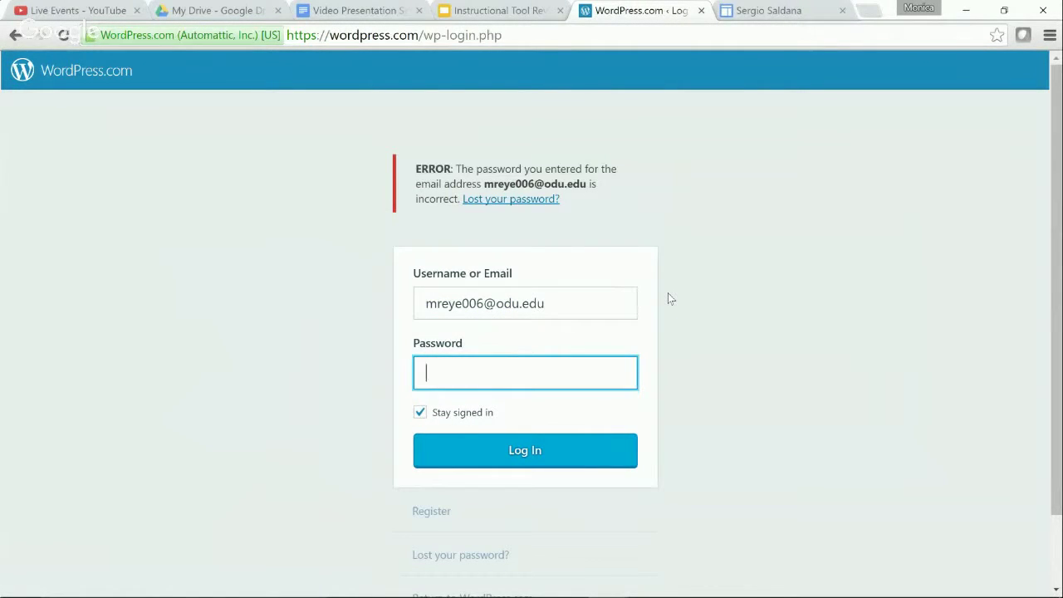
type("•••••••••••••")
key("Return")
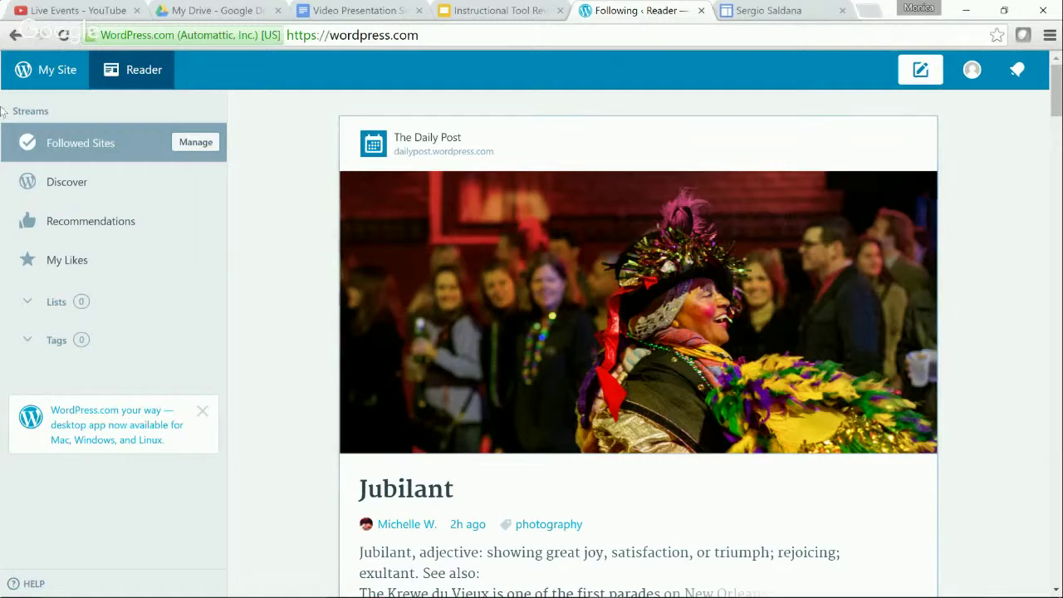
- View the themes offered for the learningwordpress926 site, and return to the Reader feed
left_click(50, 73)
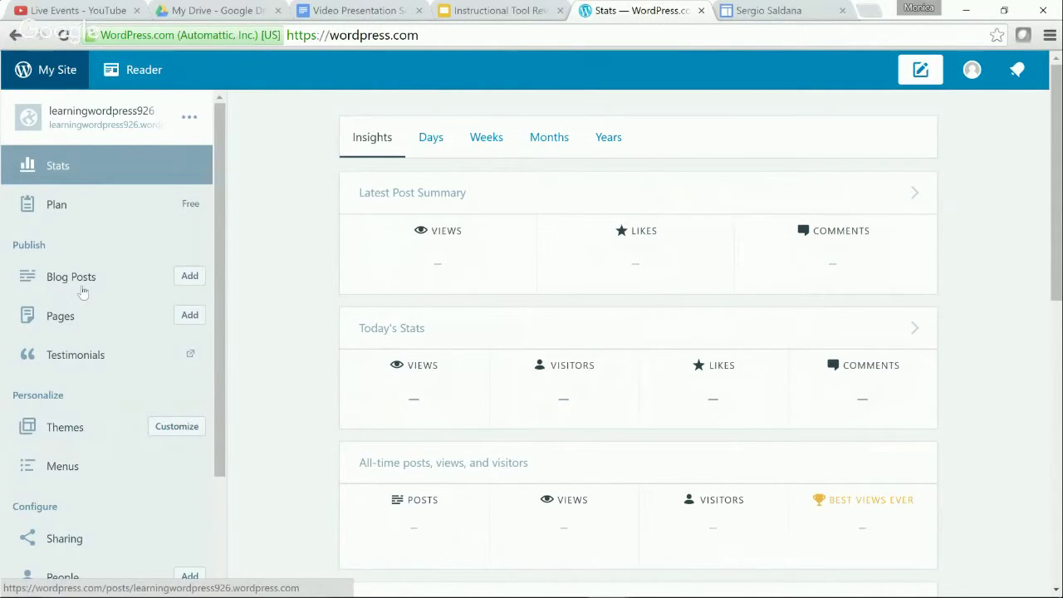
scroll(83, 365, "down", 1)
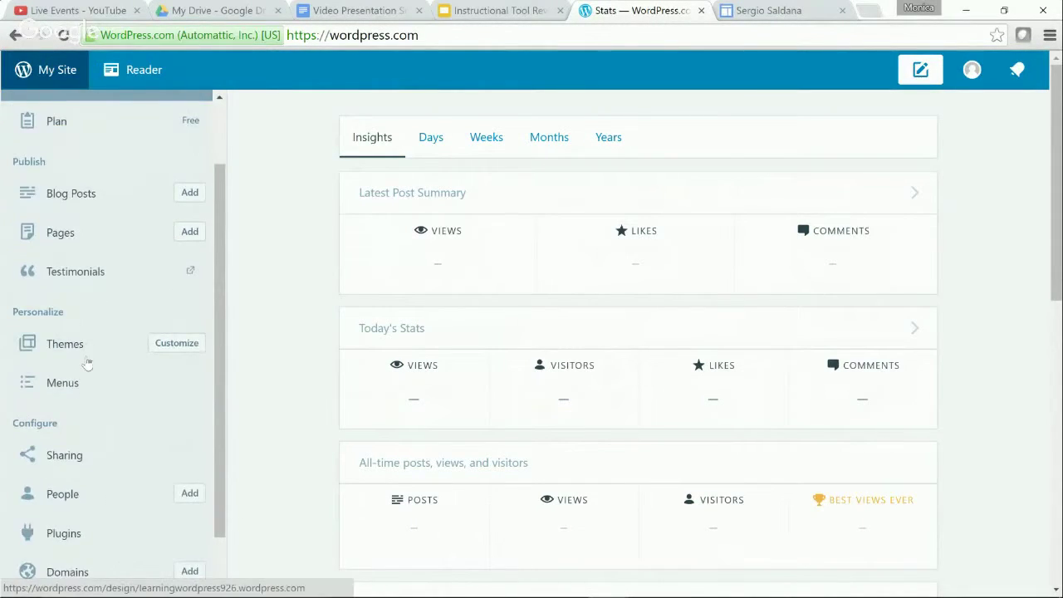
left_click(86, 349)
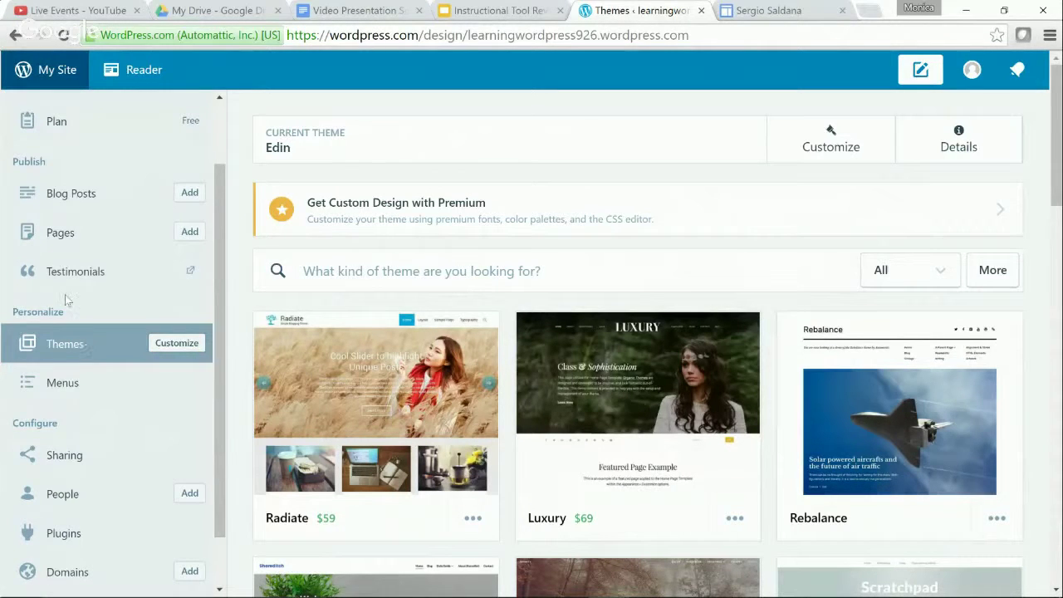
left_click(145, 69)
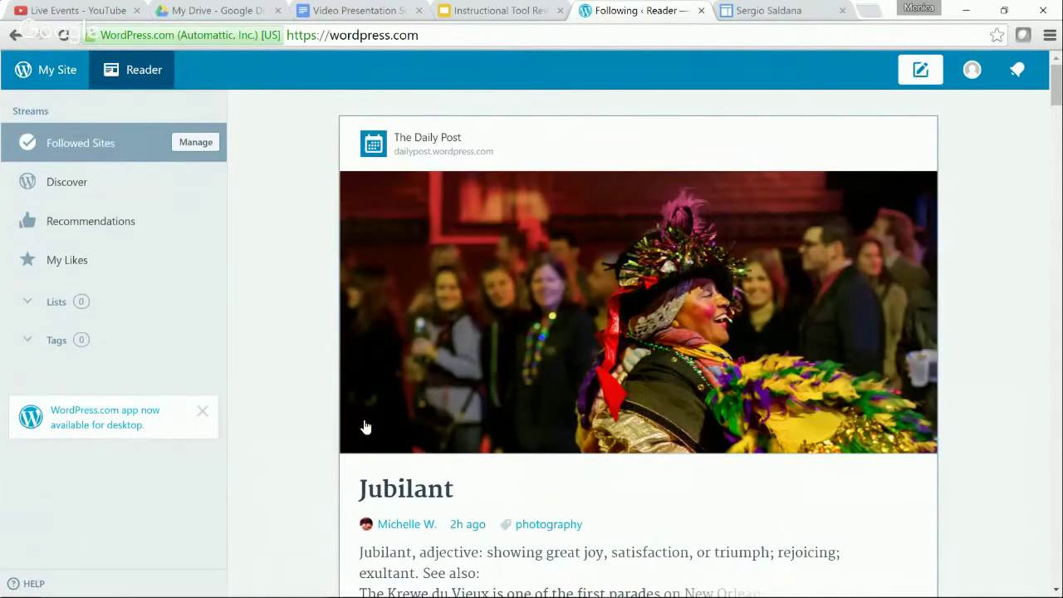
- Check the site's published pages, and open the blog post Test Post 3 for editing
left_click(52, 73)
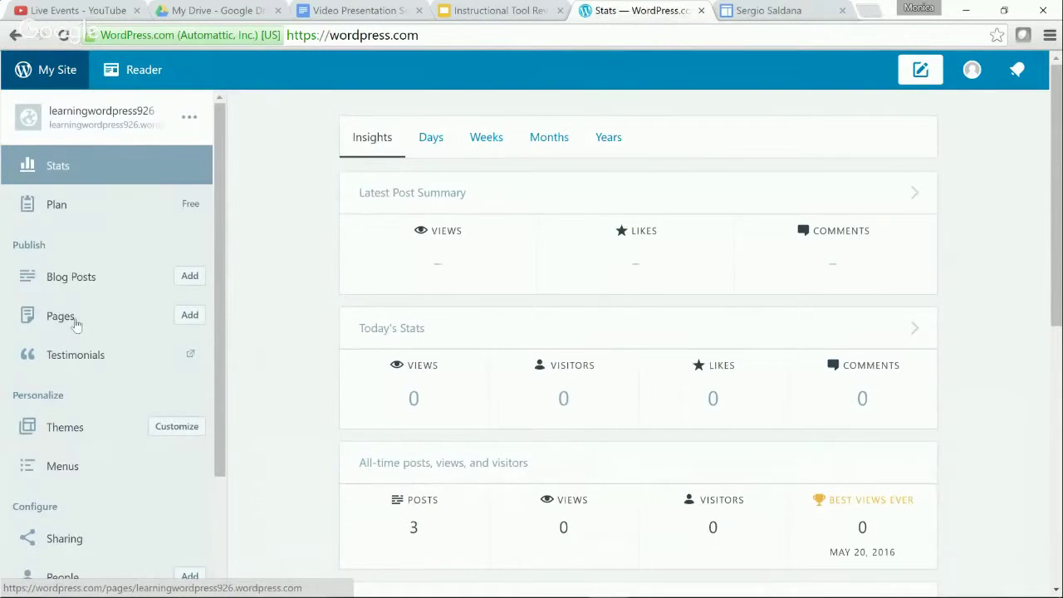
left_click(73, 322)
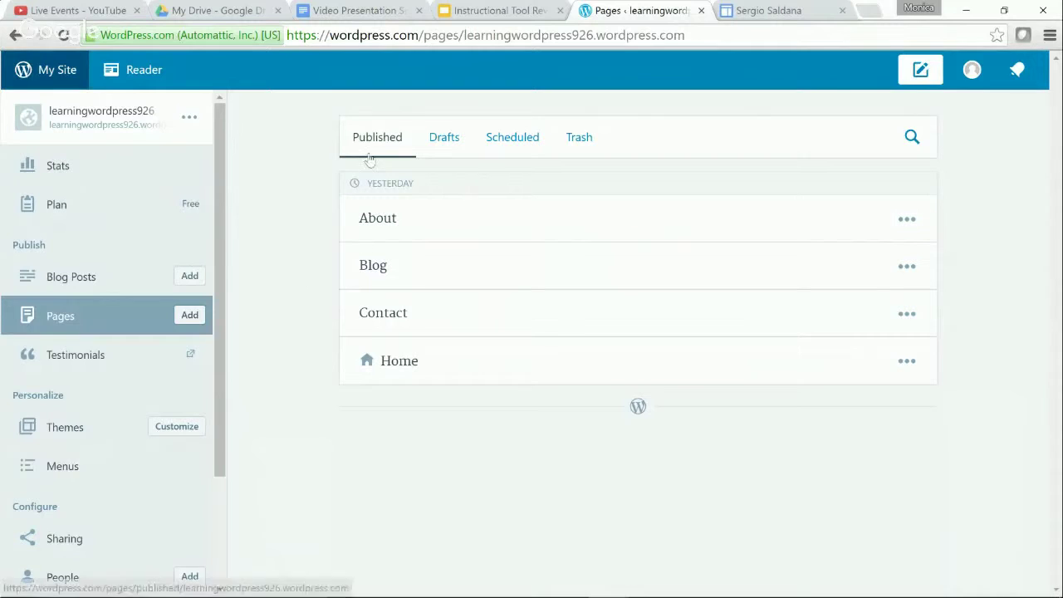
left_click(64, 282)
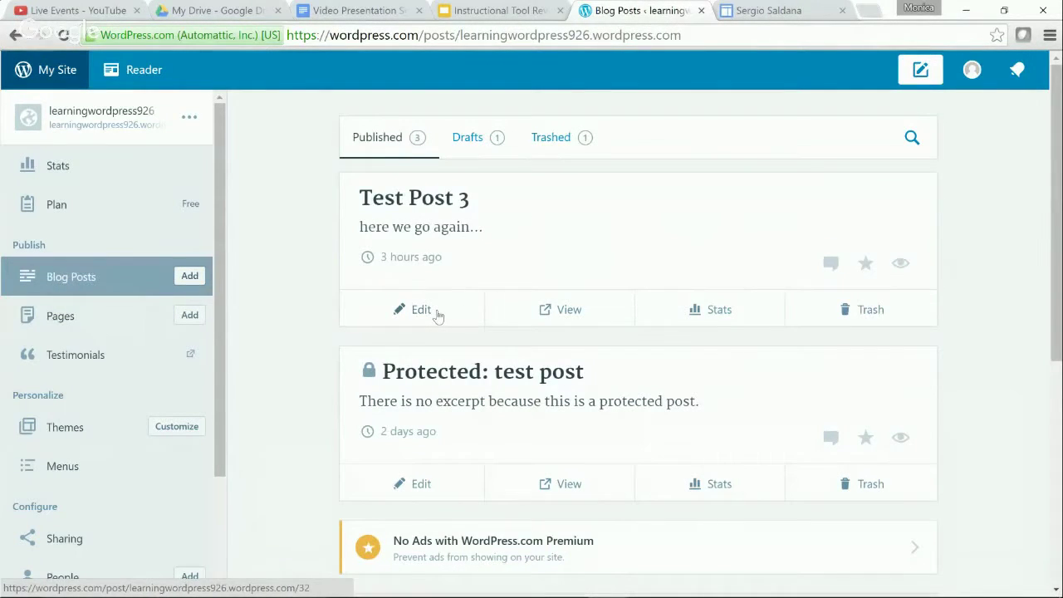
left_click(438, 316)
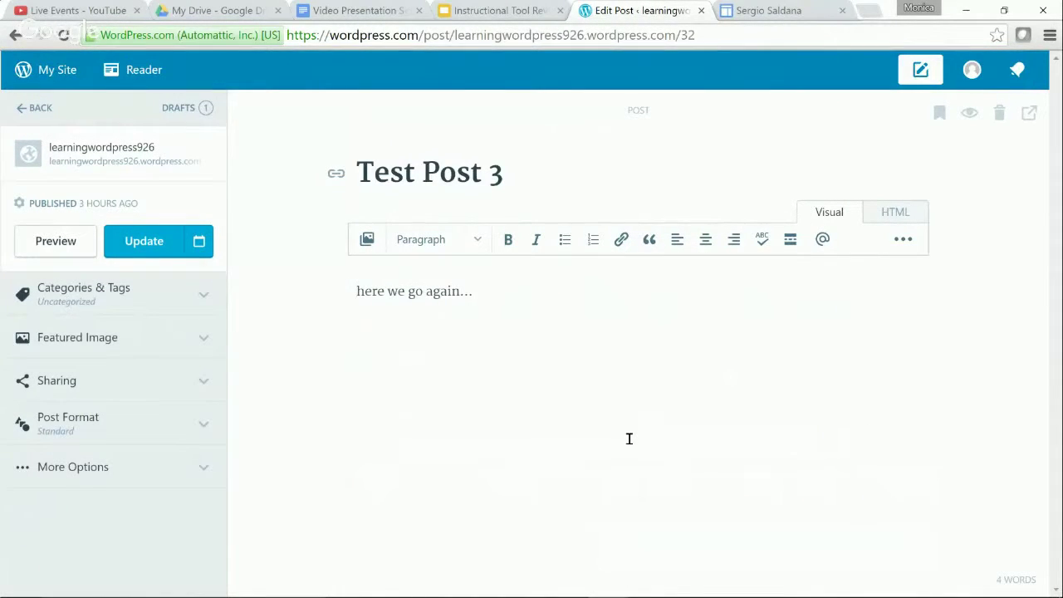
- Examine the video and audio upload options in the post's media library, and close it without inserting anything
left_click(366, 239)
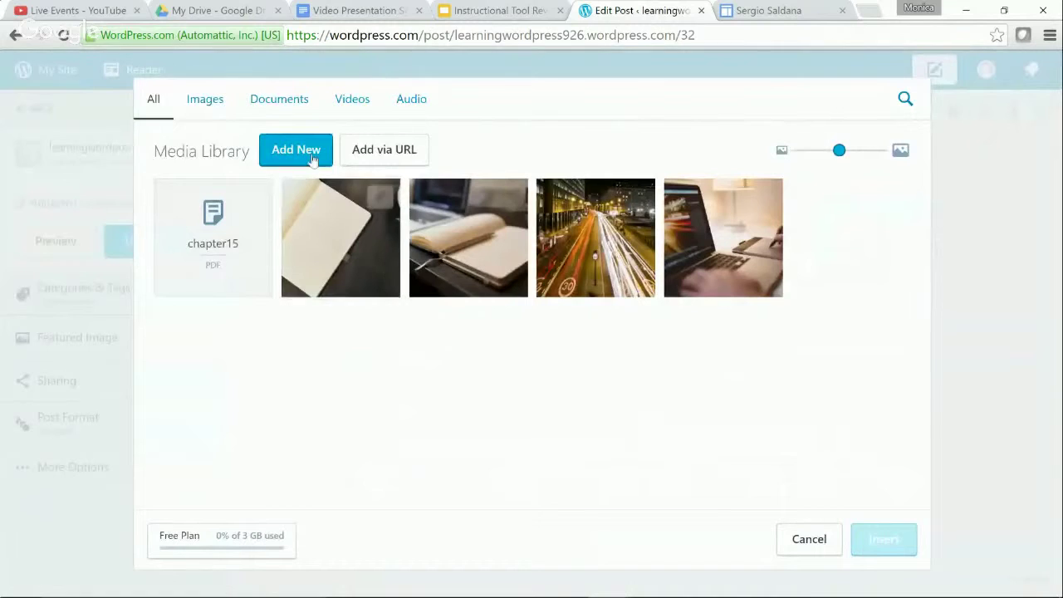
left_click(341, 107)
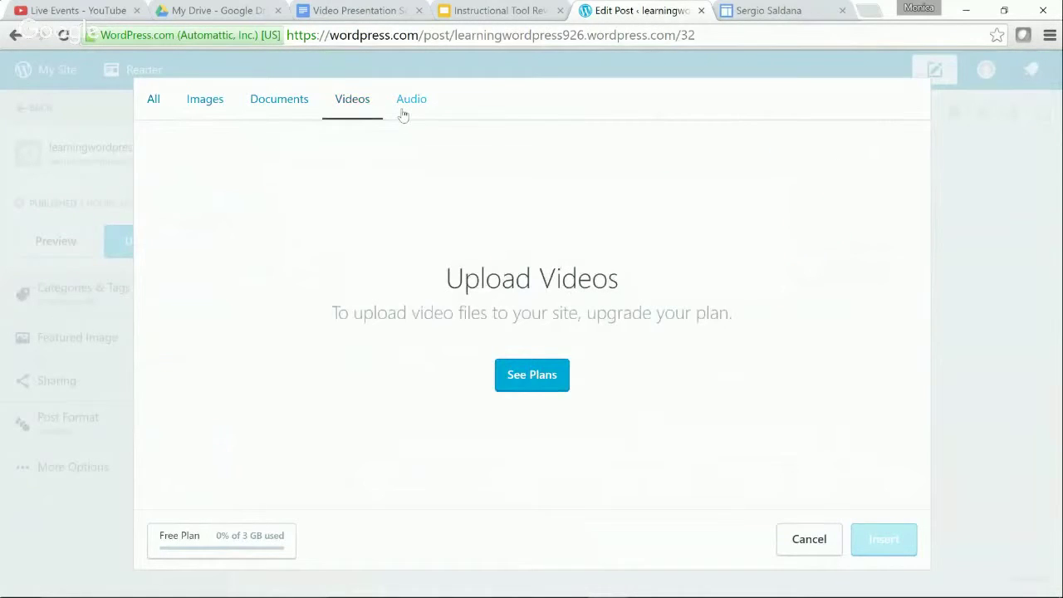
left_click(403, 114)
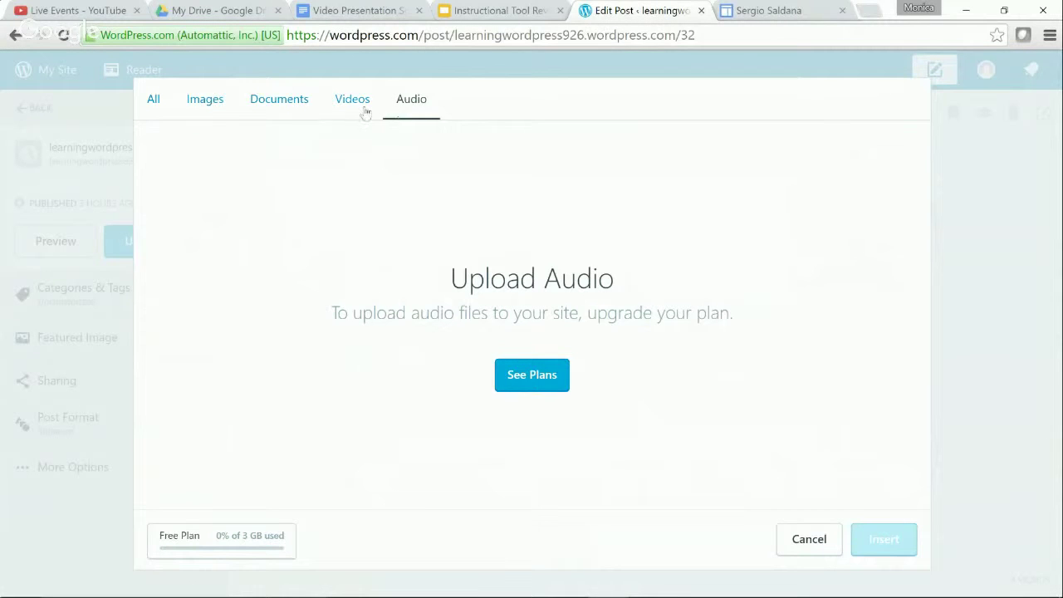
left_click(795, 542)
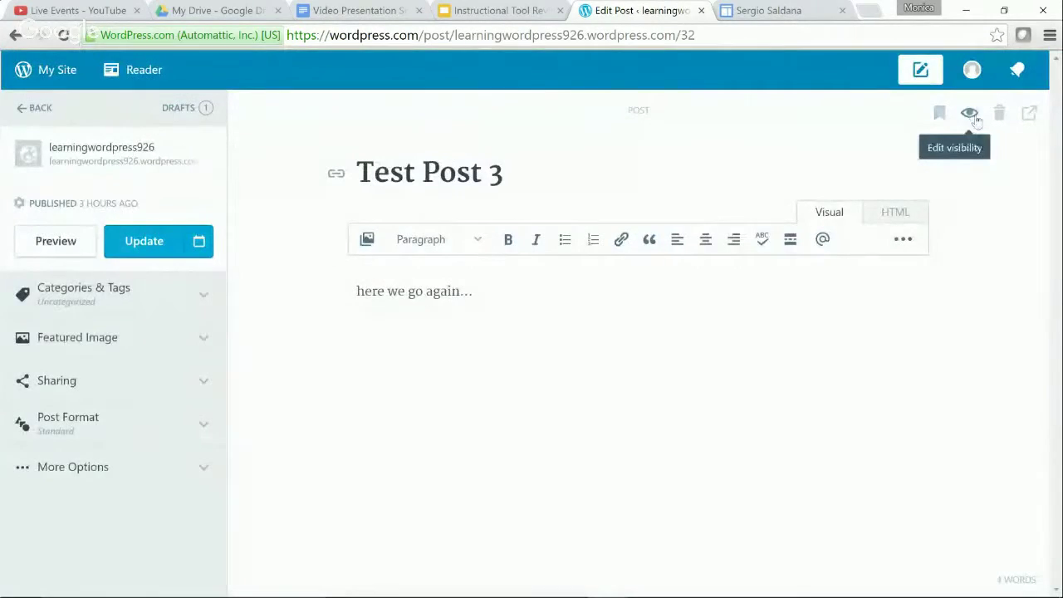
- Set Test Post 3's visibility to Password Protected after trying Public, and decline publishing it privately when trying the Private option
left_click(971, 116)
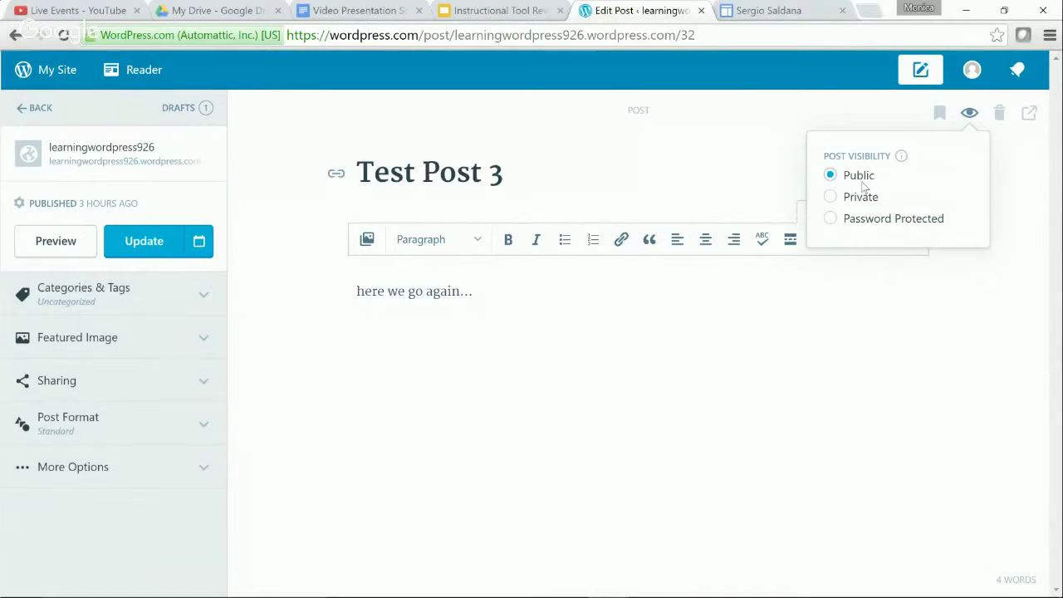
left_click(829, 222)
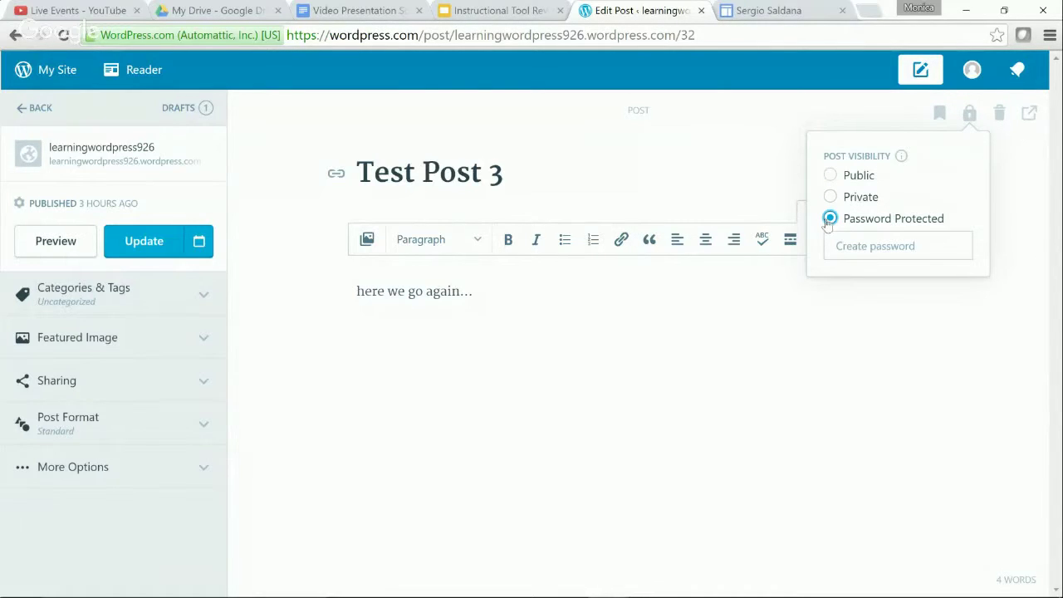
left_click(830, 175)
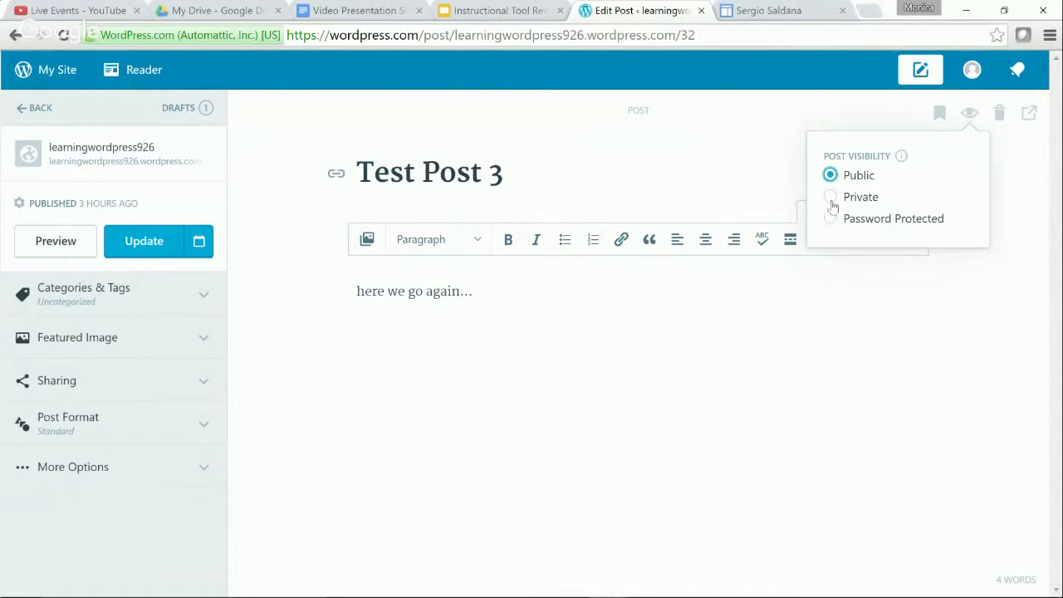
left_click(830, 218)
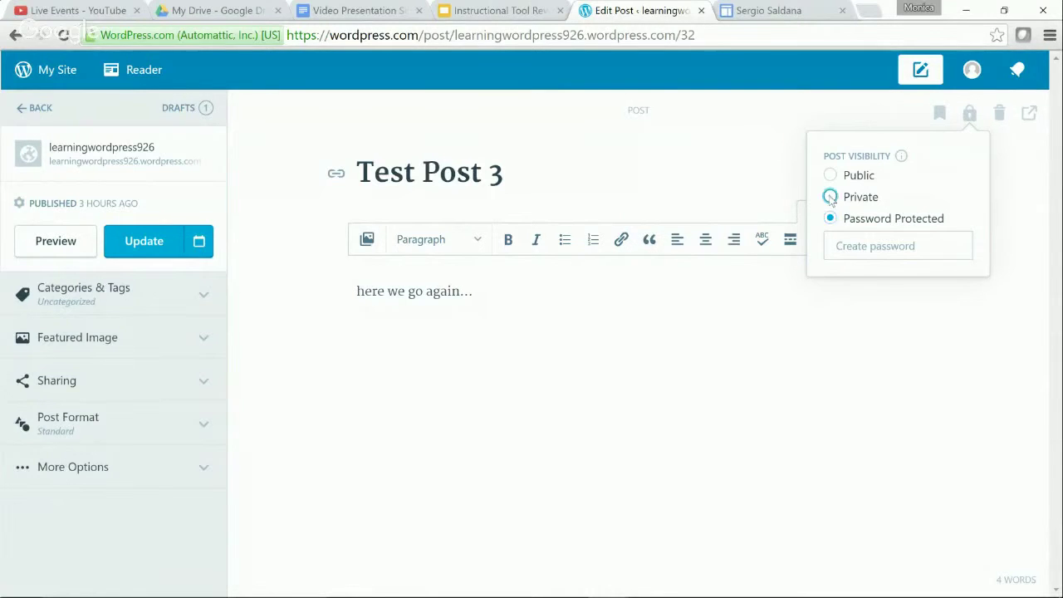
left_click(830, 197)
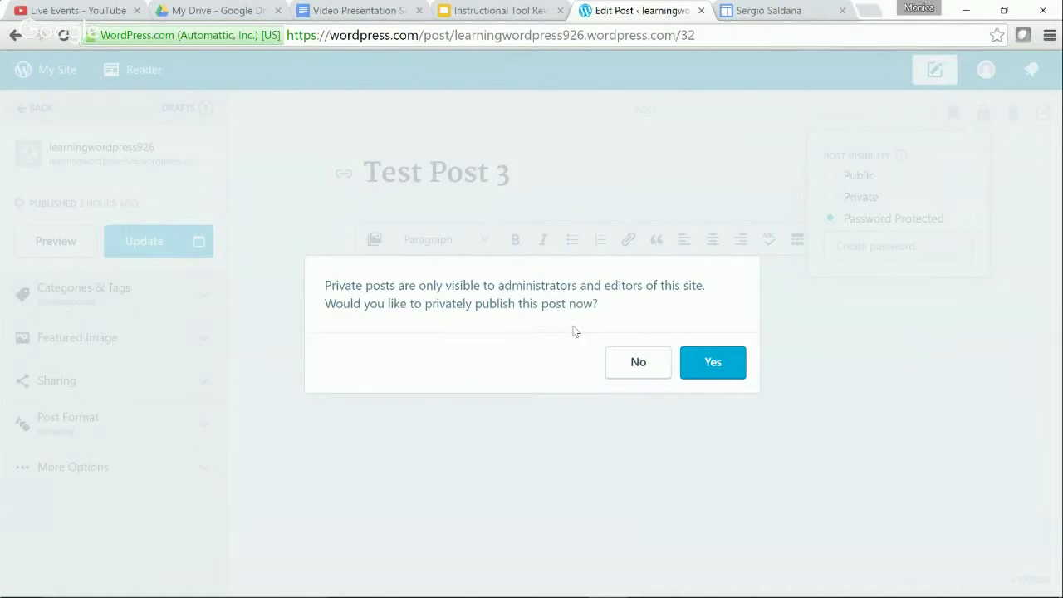
left_click(638, 362)
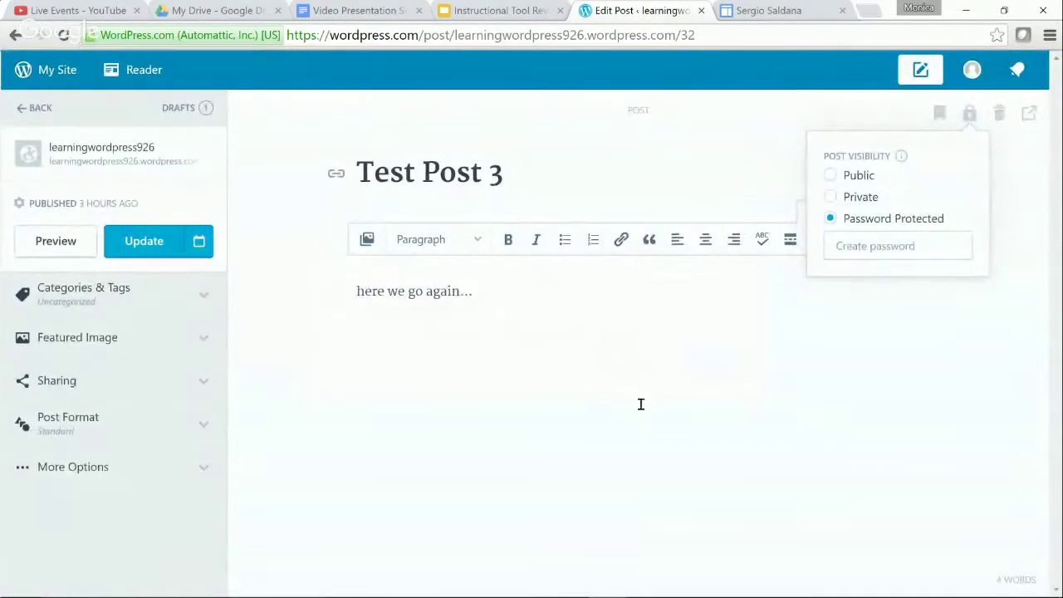
- Switch to the Instructional Tool Review: WordPress presentation and present it full screen from the slide "What are the Problems?"
left_click(502, 10)
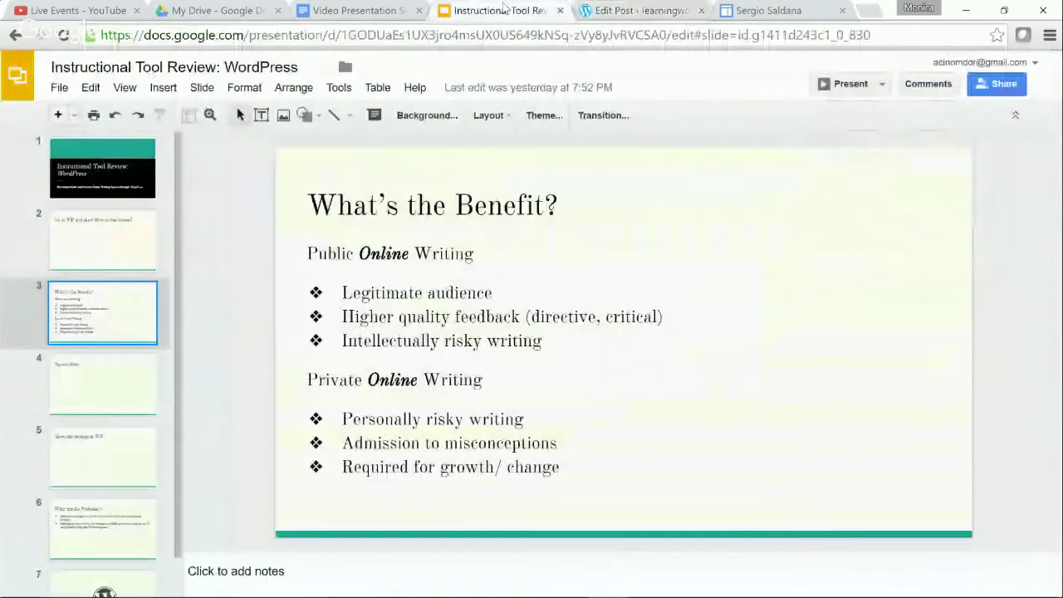
left_click(116, 516)
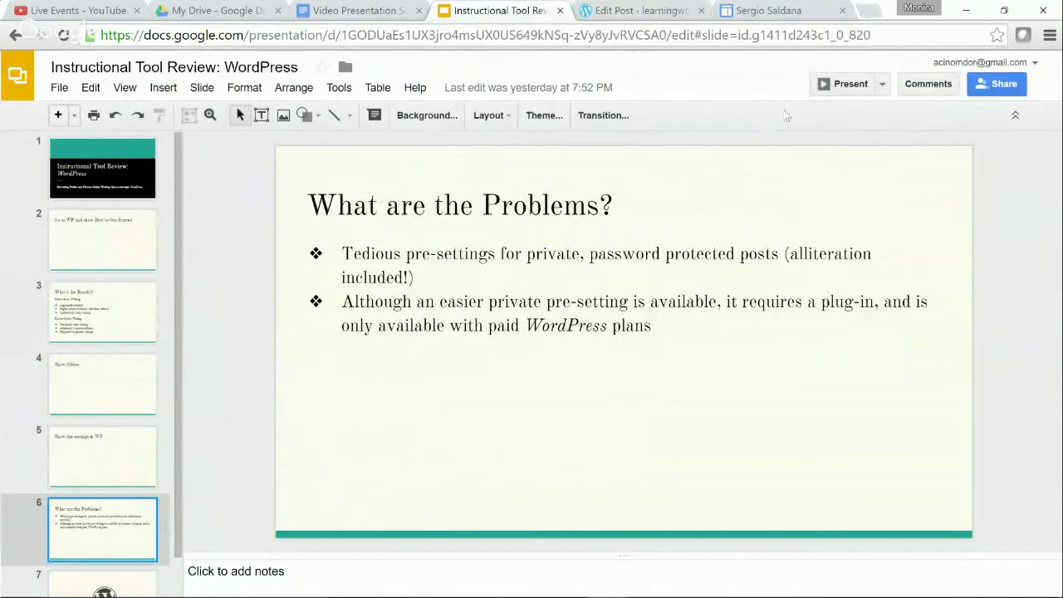
left_click(853, 88)
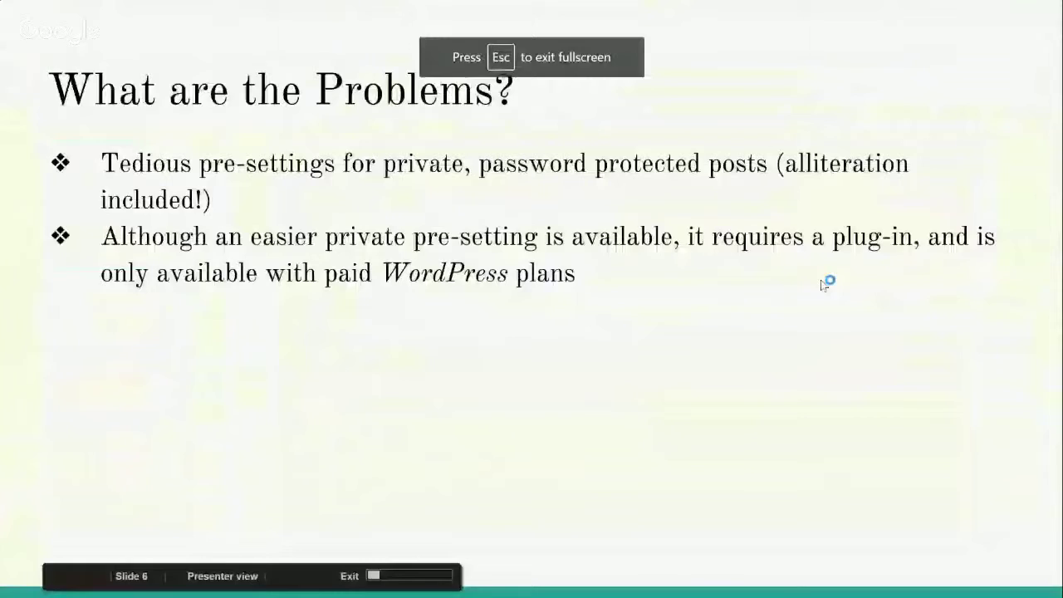